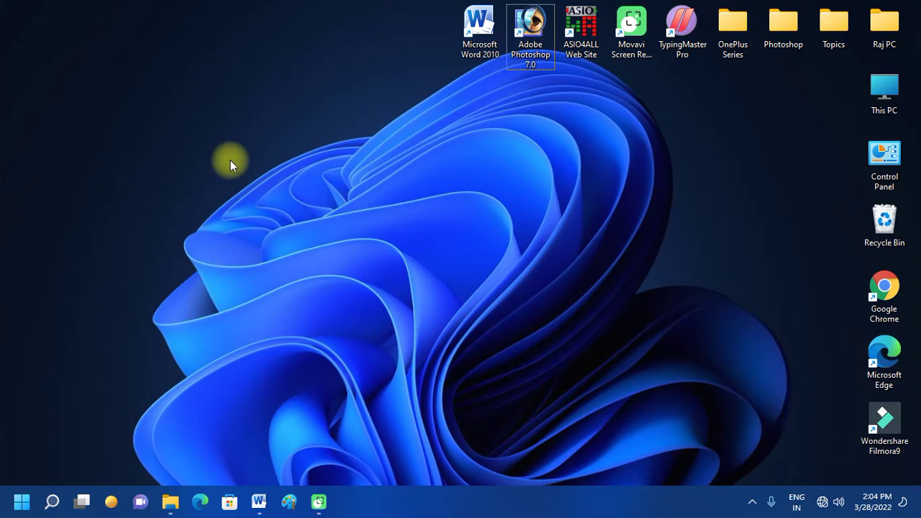
pyautogui.moveTo(228, 143); pyautogui.dragTo(468, 183)
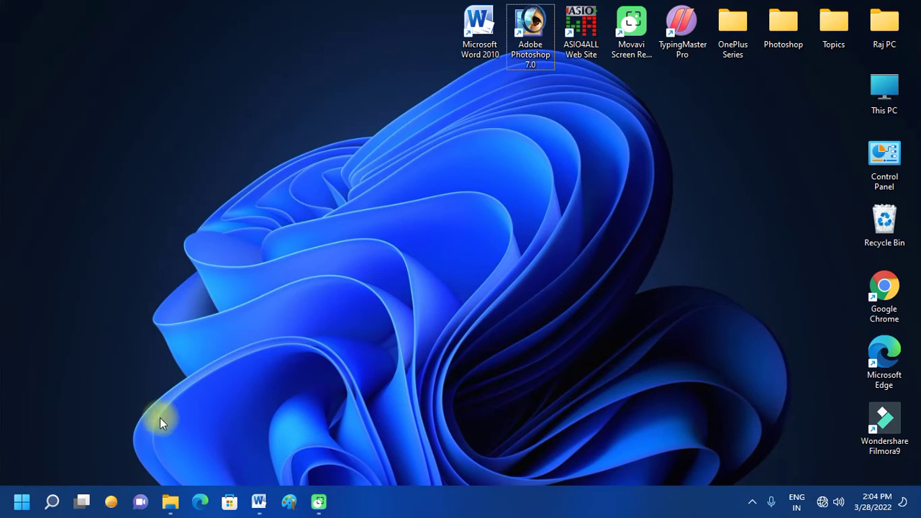
# - In the system display settings, toggle Night light off and back on, and open its detailed options
pyautogui.click(10, 497)
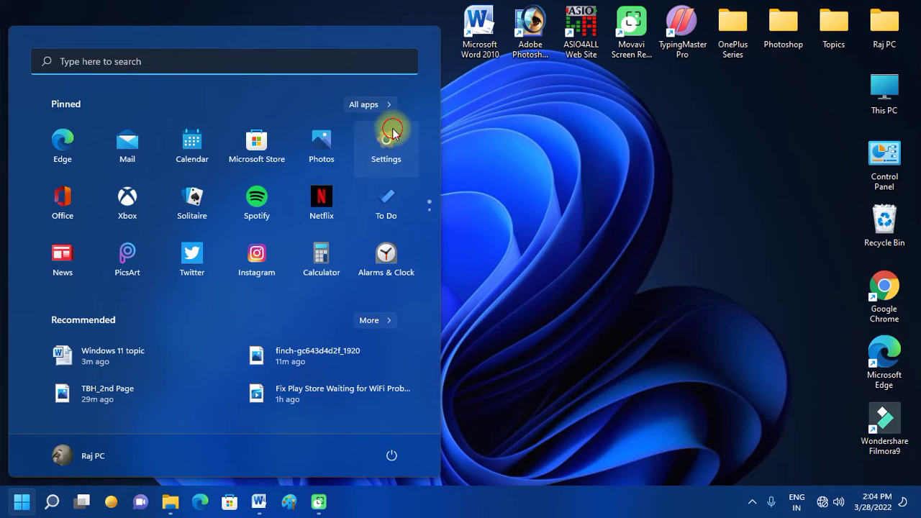
pyautogui.click(398, 128)
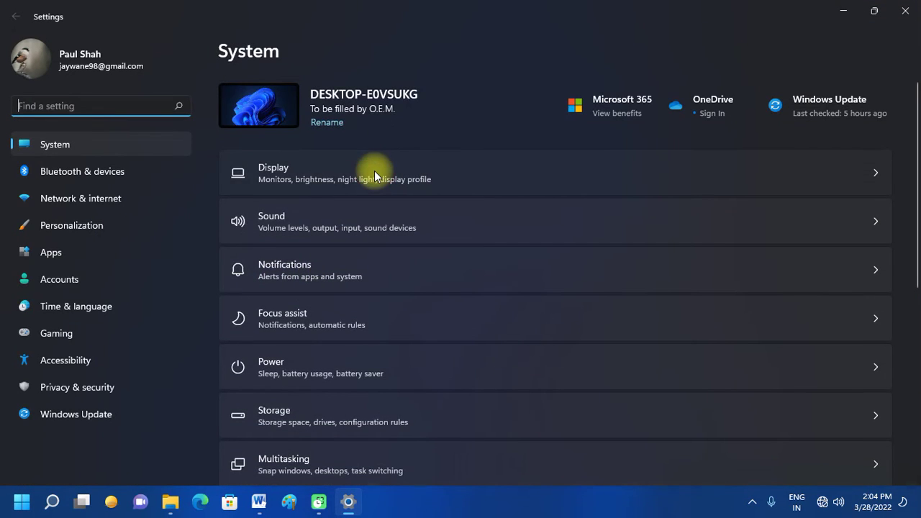
pyautogui.click(374, 173)
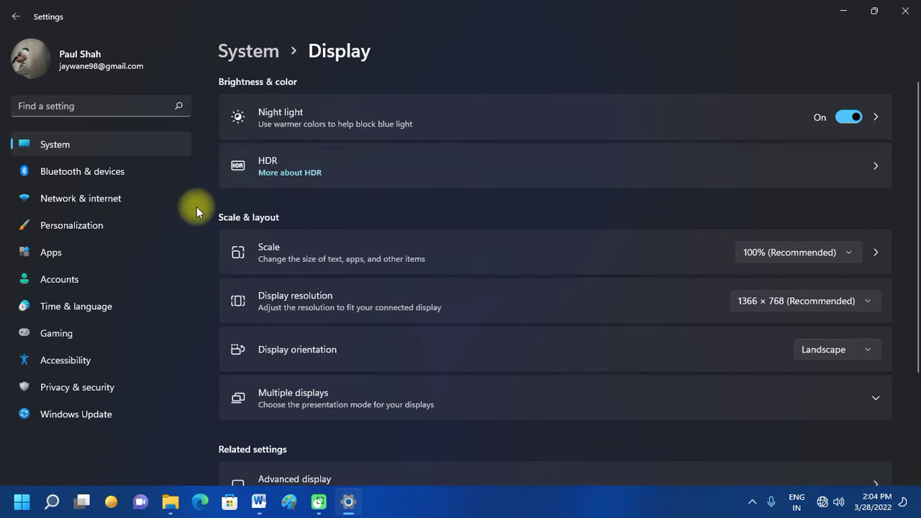
pyautogui.click(846, 118)
pyautogui.click(848, 118)
pyautogui.click(876, 118)
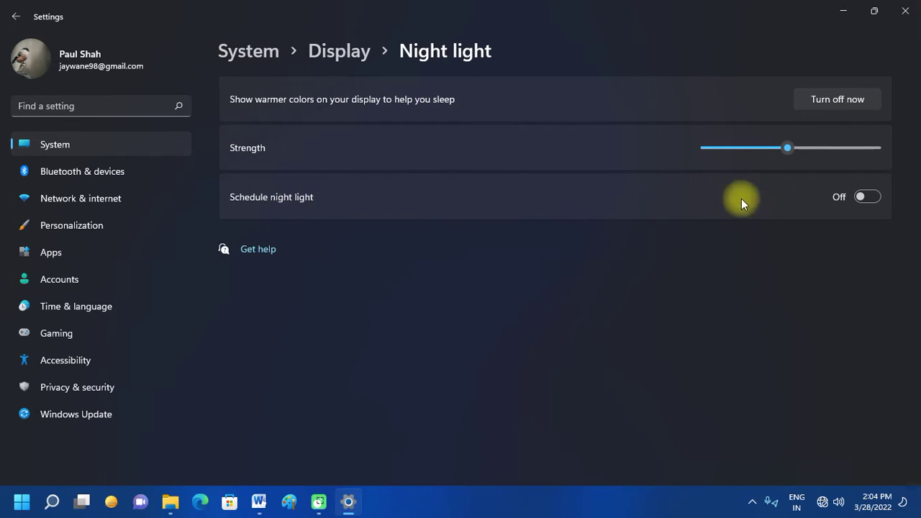
# - Enable the night light schedule and set it to use custom hours
pyautogui.click(862, 196)
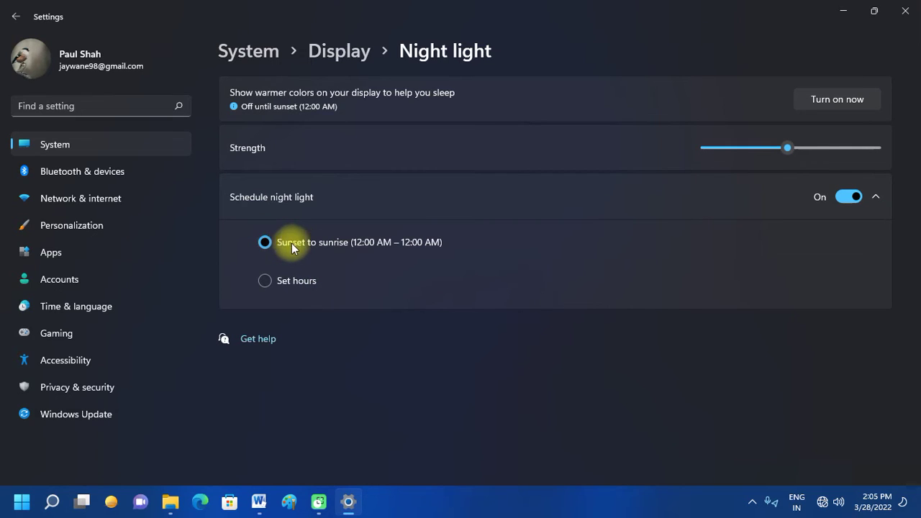
pyautogui.click(288, 284)
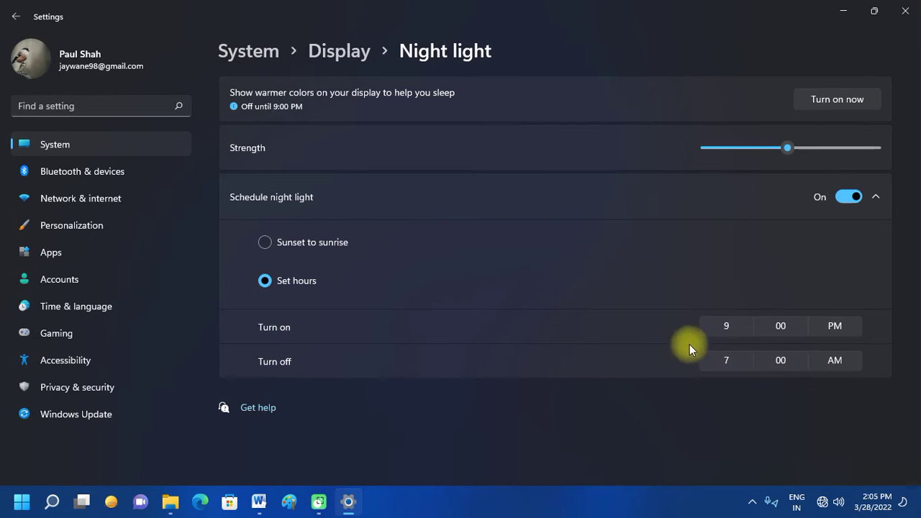
pyautogui.click(719, 329)
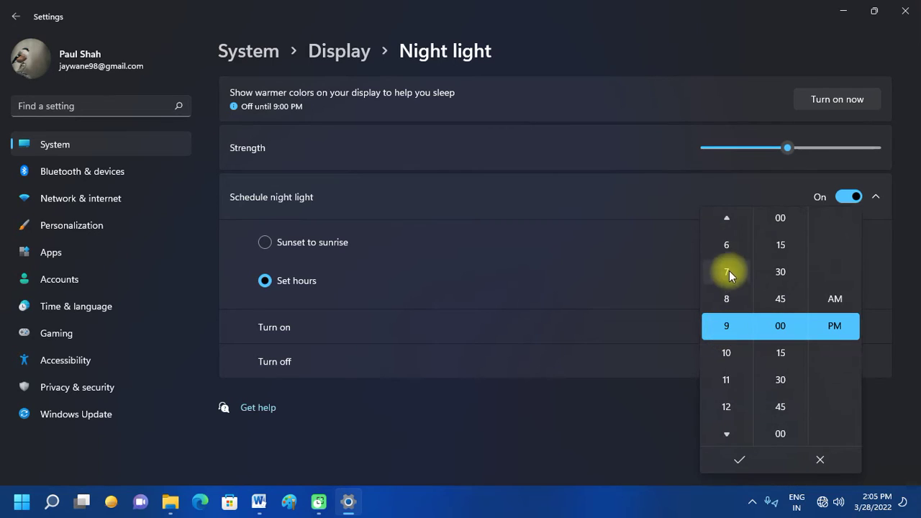
pyautogui.click(724, 247)
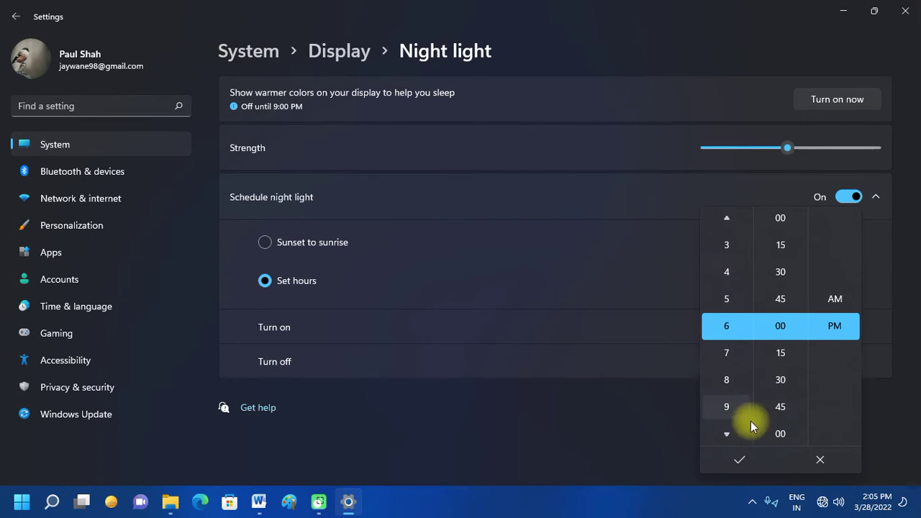
pyautogui.click(627, 324)
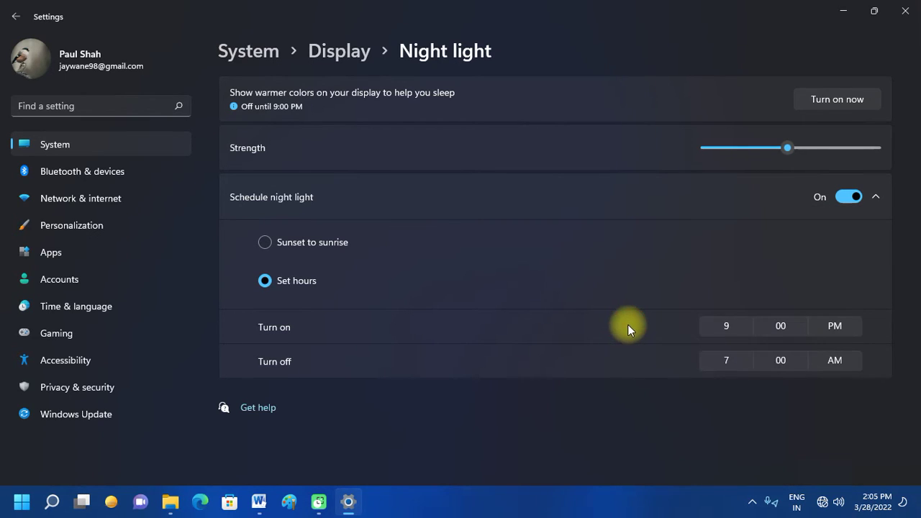
# - Set the night light schedule's turn-on time to 6:00 PM and close Settings
pyautogui.click(725, 328)
pyautogui.click(731, 245)
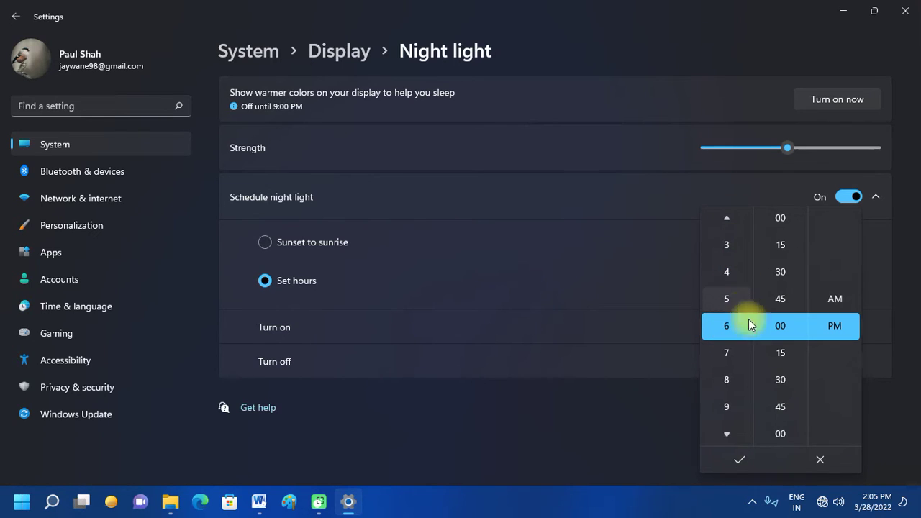
pyautogui.click(734, 458)
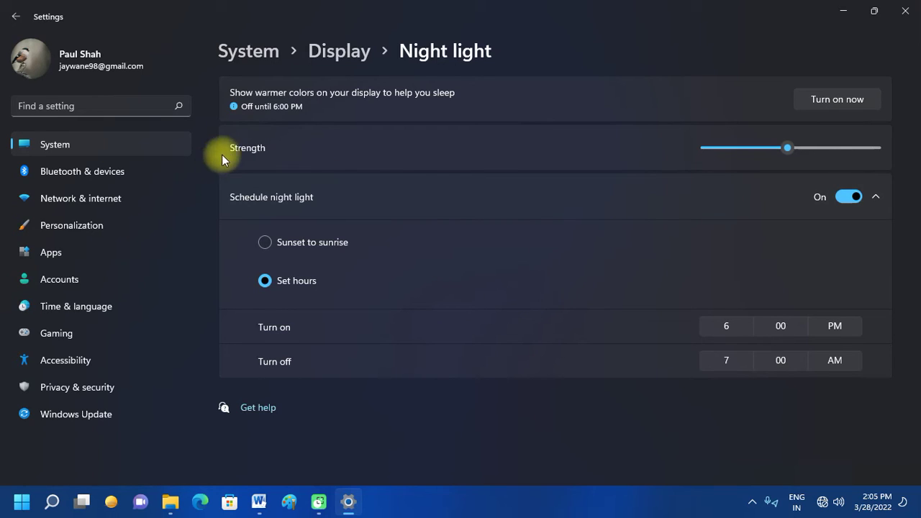
pyautogui.moveTo(783, 148)
pyautogui.click(15, 16)
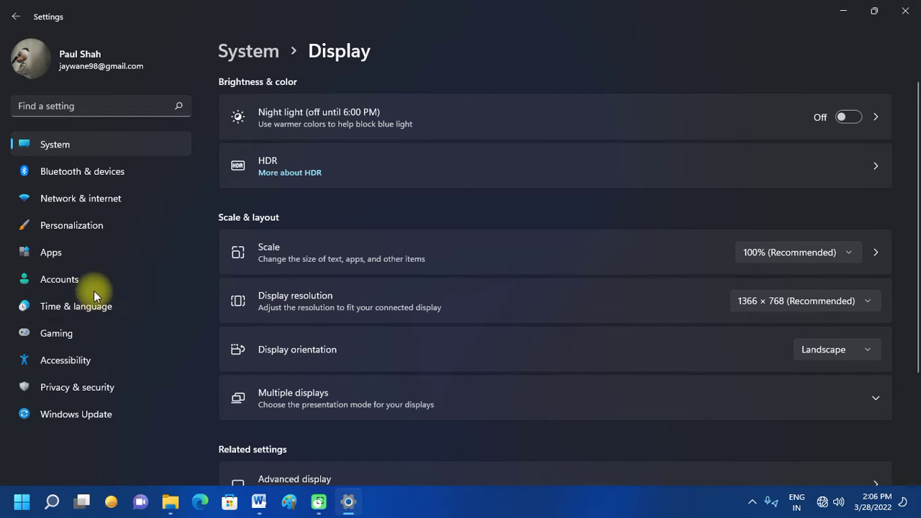
pyautogui.click(904, 13)
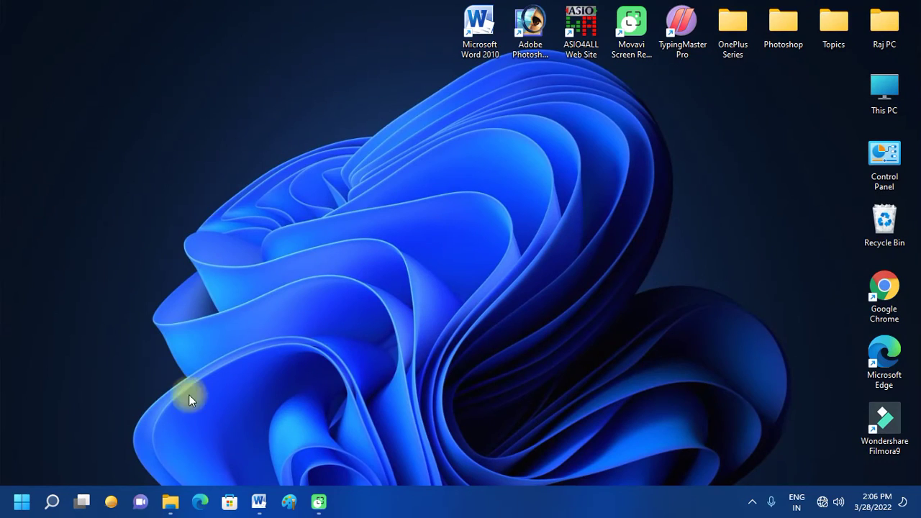
# - Search Windows for "control Panel" and open the Control Panel
pyautogui.click(20, 509)
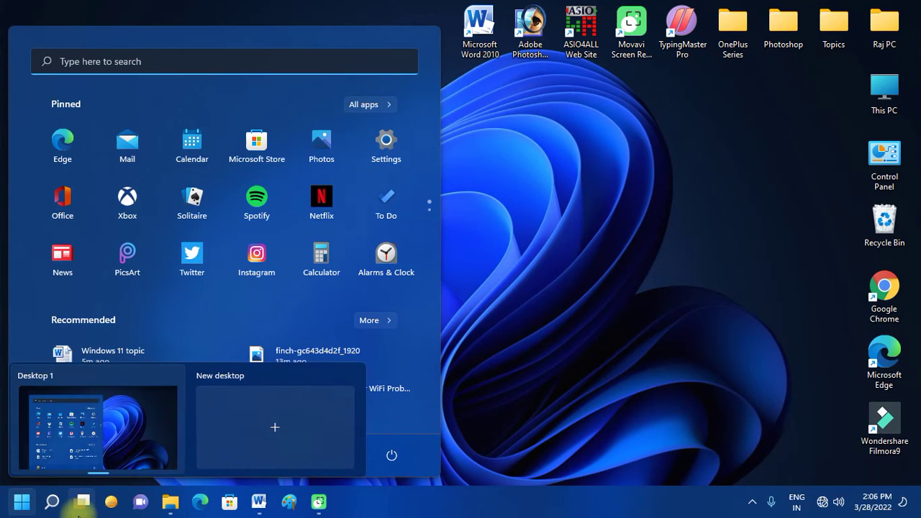
pyautogui.click(58, 505)
pyautogui.write('control Panel')
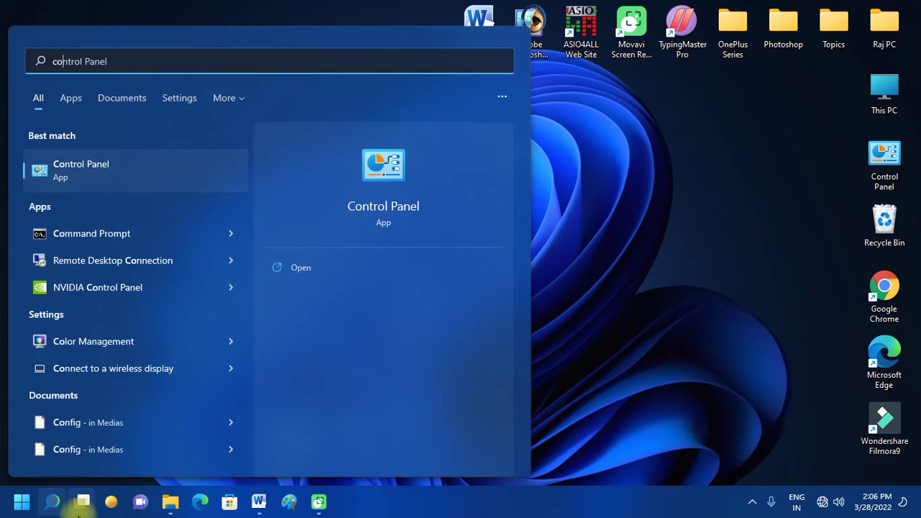
pyautogui.click(117, 162)
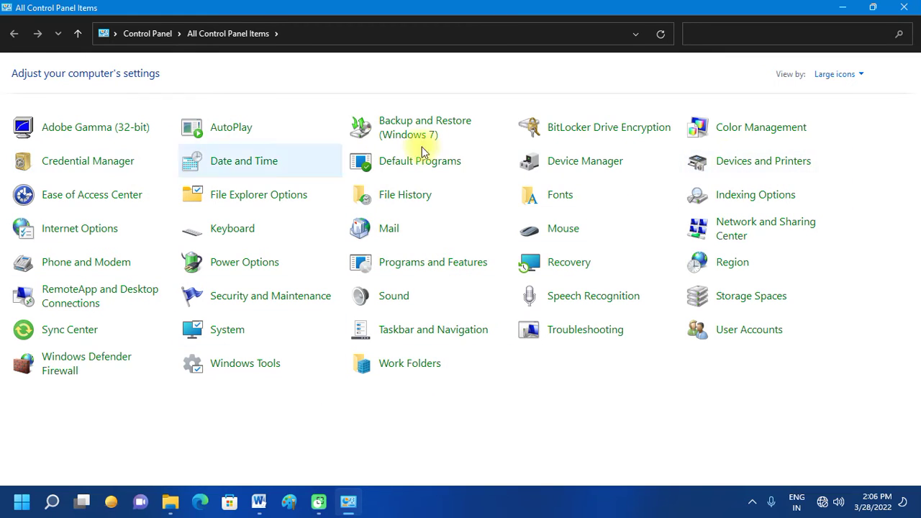
# - Switch the Control Panel items to Category view and return them to Large icons
pyautogui.click(843, 75)
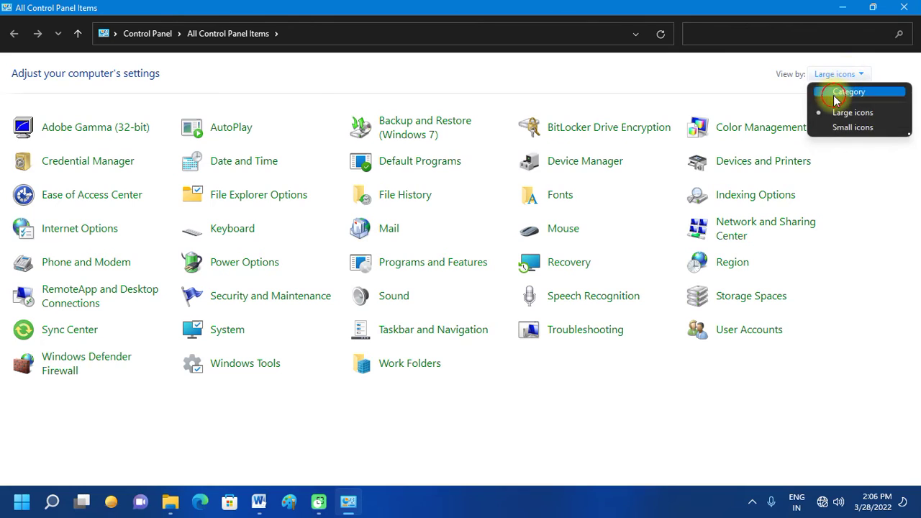
pyautogui.click(834, 94)
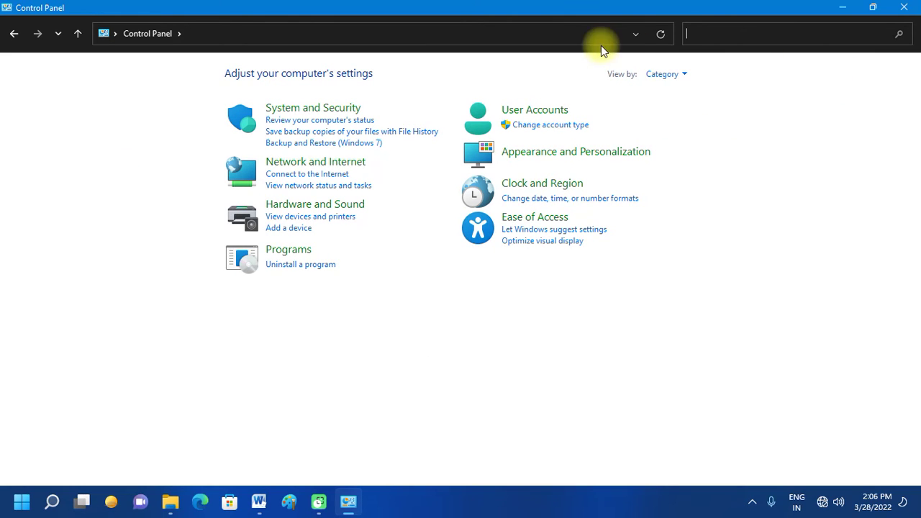
pyautogui.click(658, 75)
pyautogui.click(676, 113)
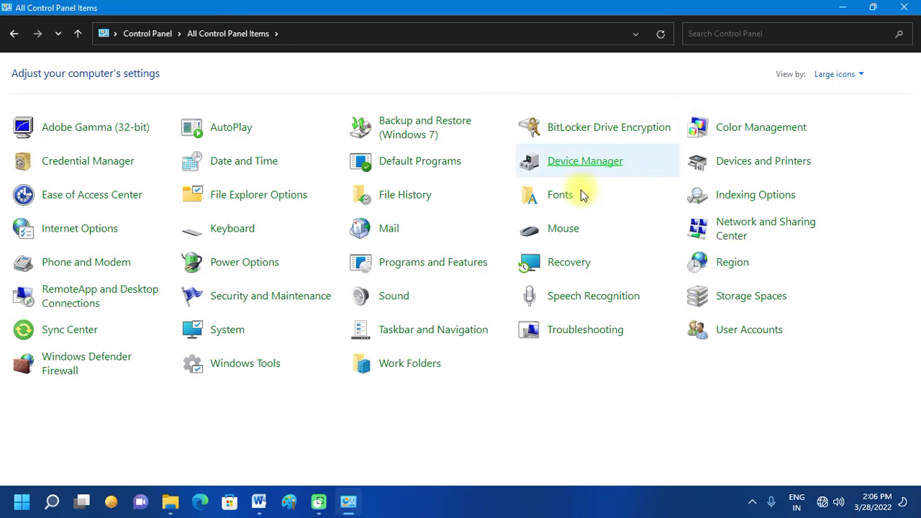
# - Examine the Date and Time settings, including the region formats and number format customization, and return to the Date and Time dialog
pyautogui.click(239, 162)
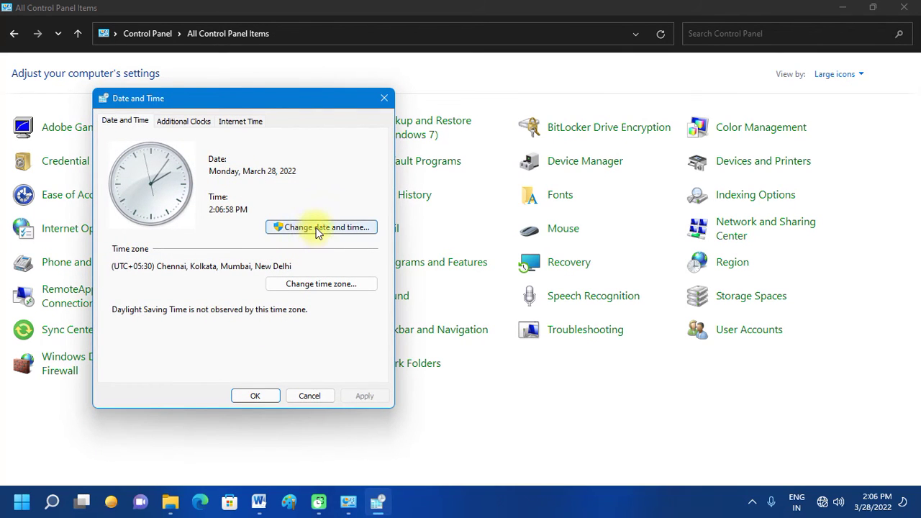
pyautogui.click(315, 228)
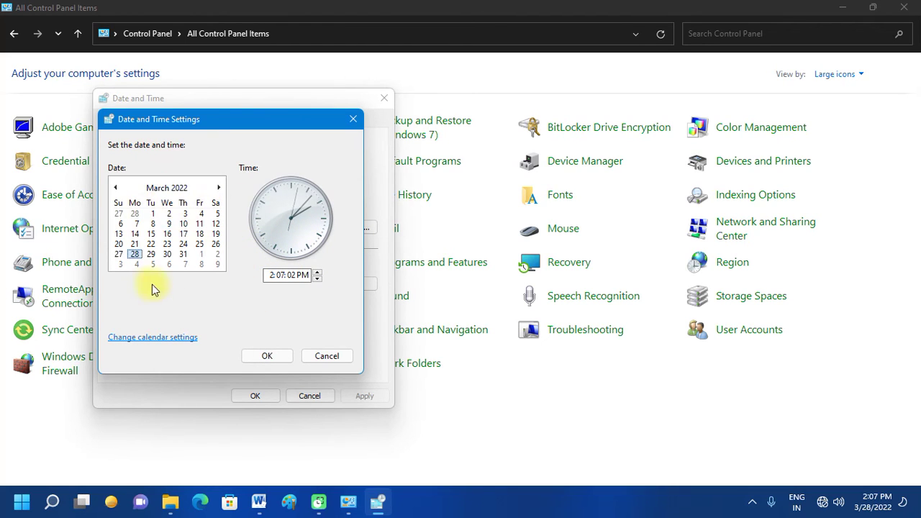
pyautogui.click(152, 344)
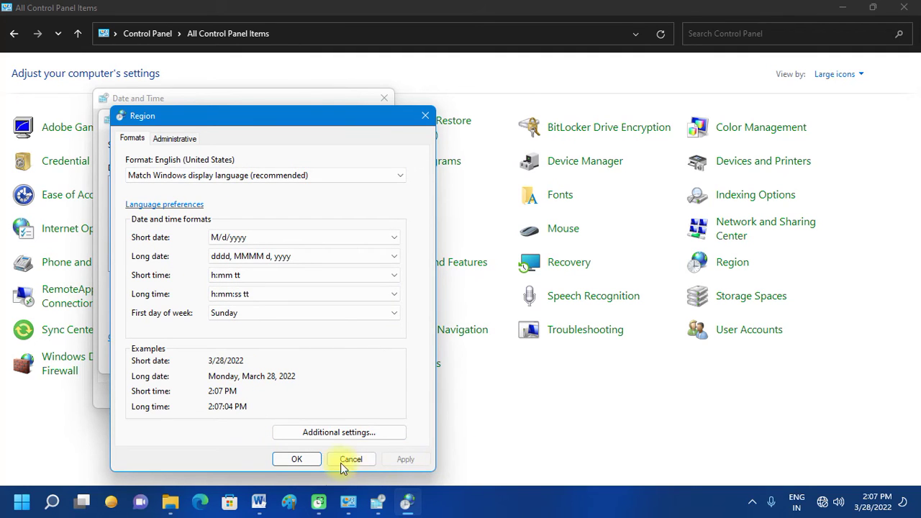
pyautogui.click(317, 432)
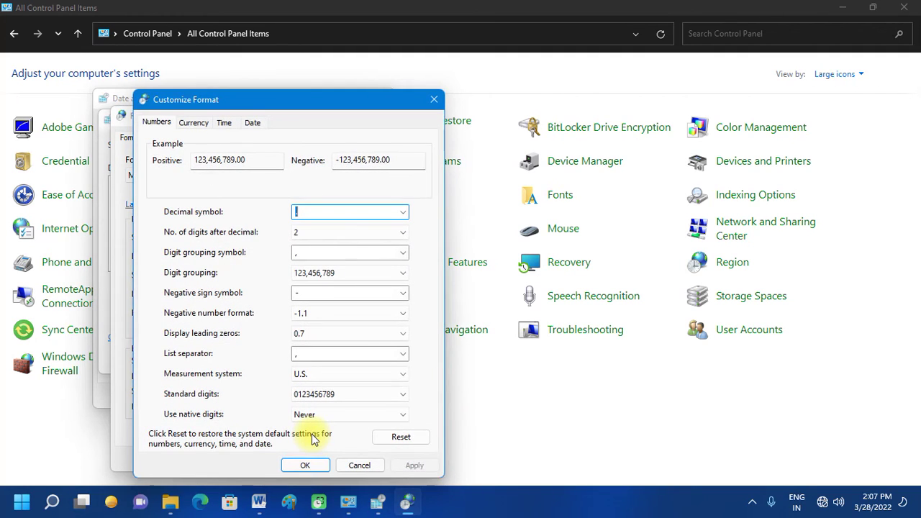
pyautogui.click(435, 100)
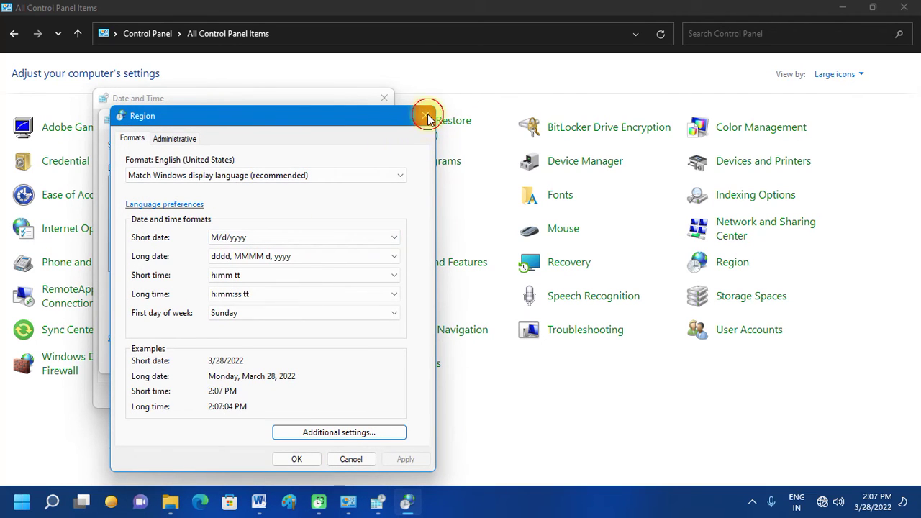
pyautogui.click(427, 119)
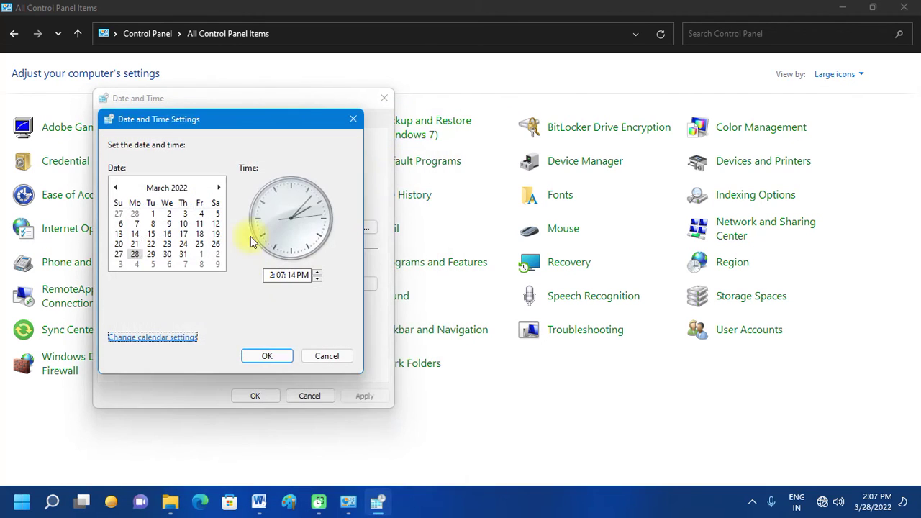
pyautogui.click(354, 120)
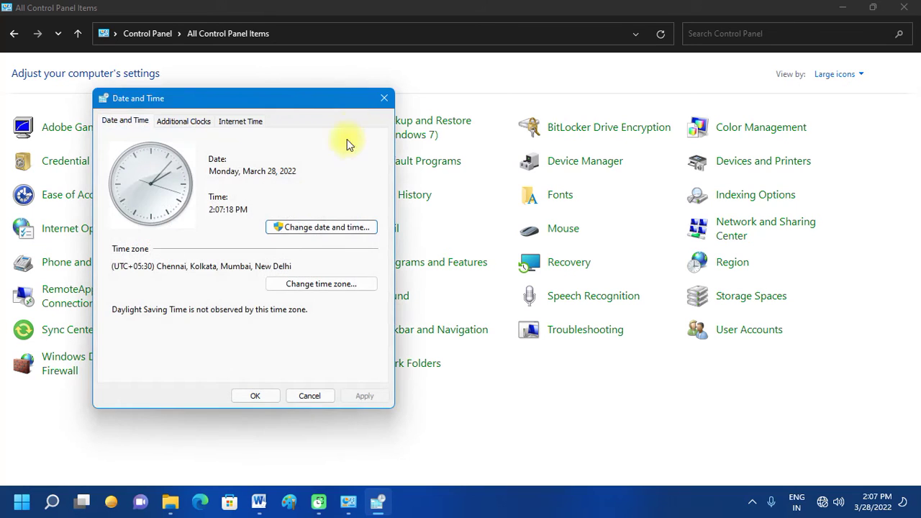
# - Check the list of available time zones and confirm (UTC+05:30) Chennai, Kolkata, Mumbai, New Delhi
pyautogui.click(326, 285)
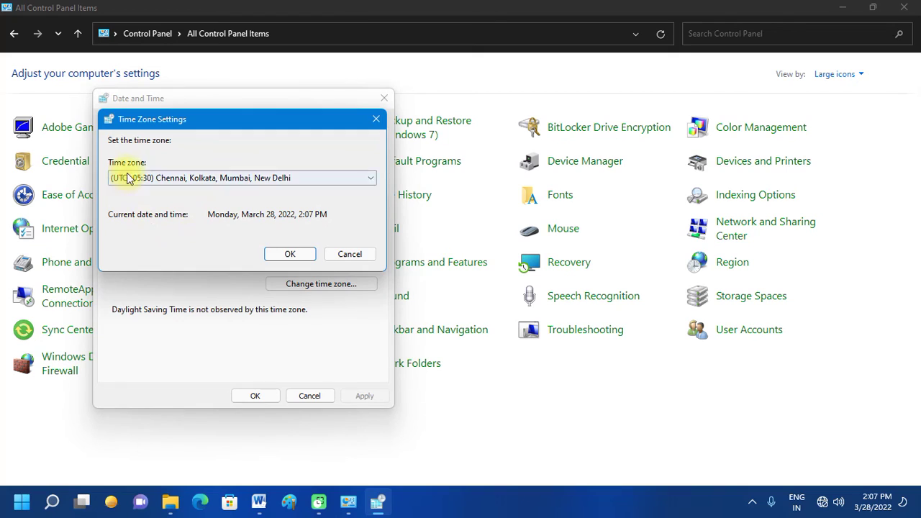
pyautogui.click(251, 184)
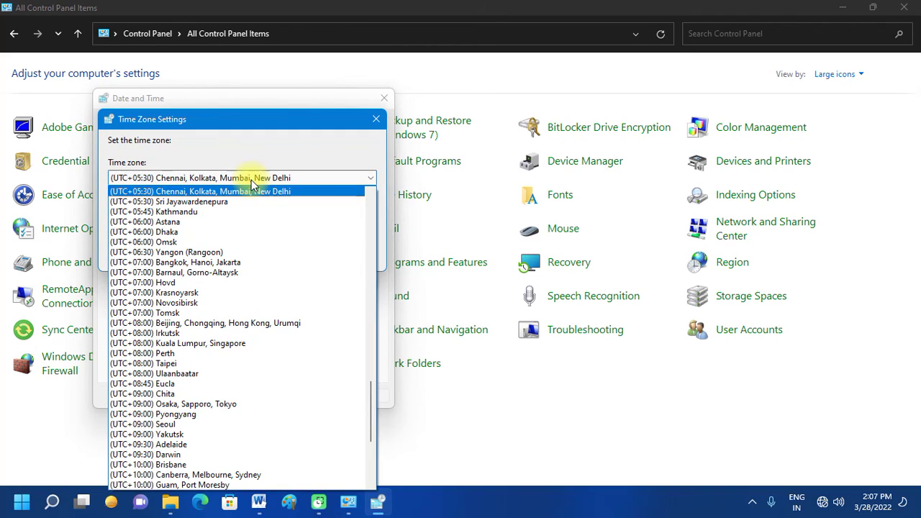
pyautogui.click(280, 182)
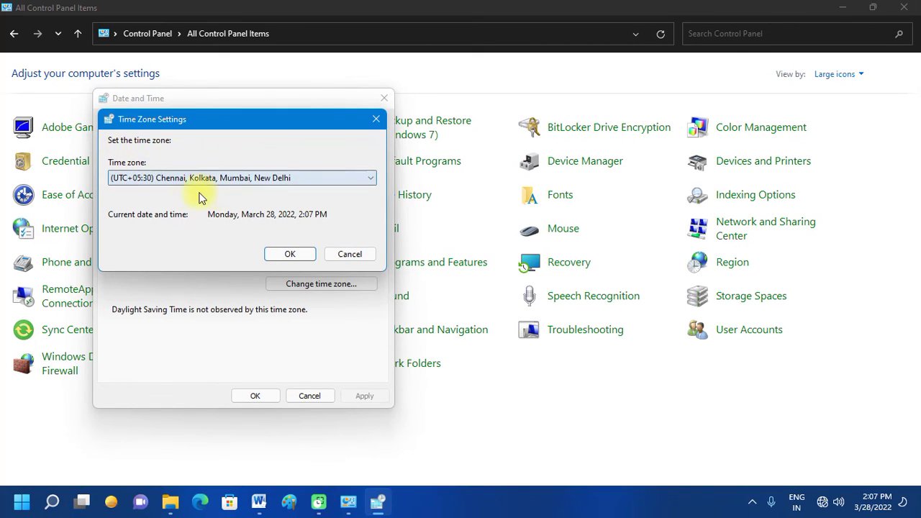
pyautogui.click(295, 258)
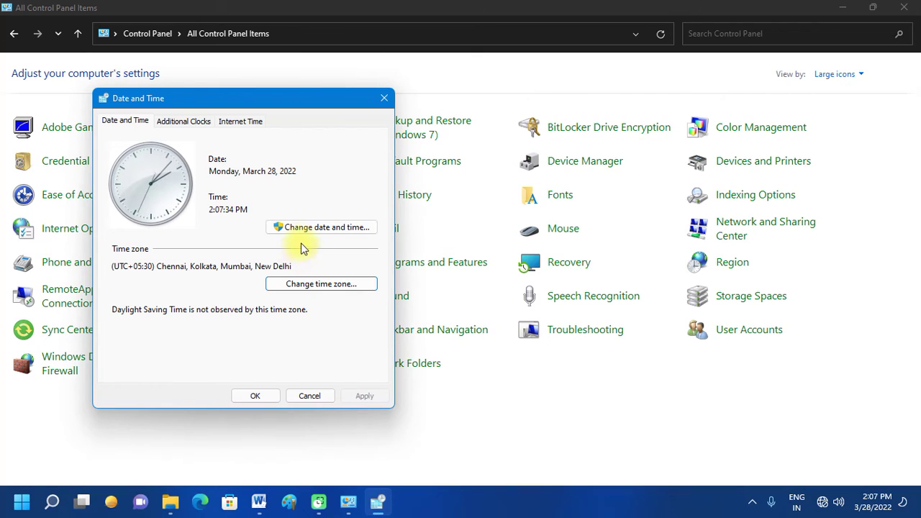
# - Examine the number, currency, time and date format customization reached from the calendar settings of the system date and time
pyautogui.click(311, 227)
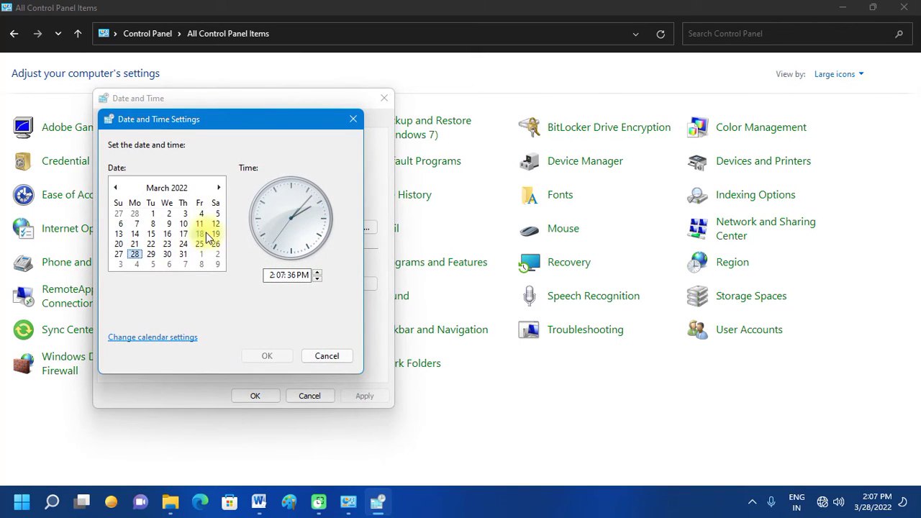
pyautogui.click(179, 343)
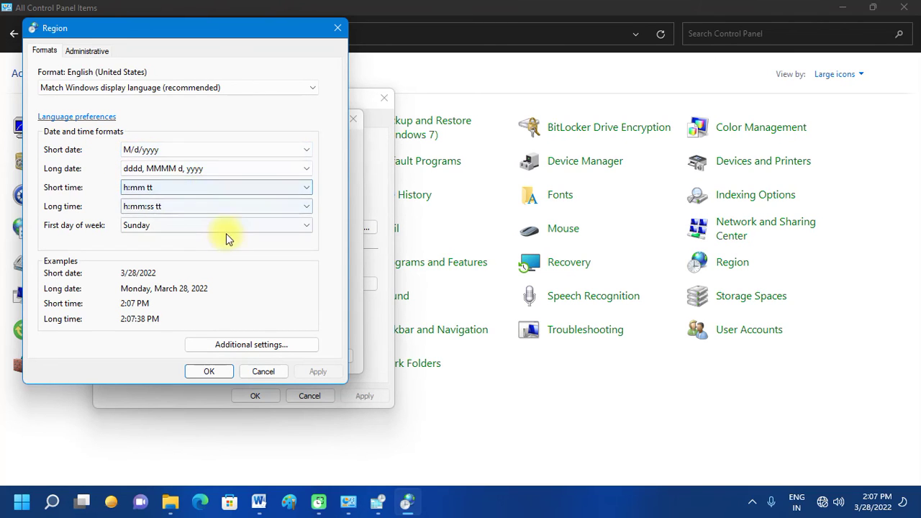
pyautogui.click(229, 347)
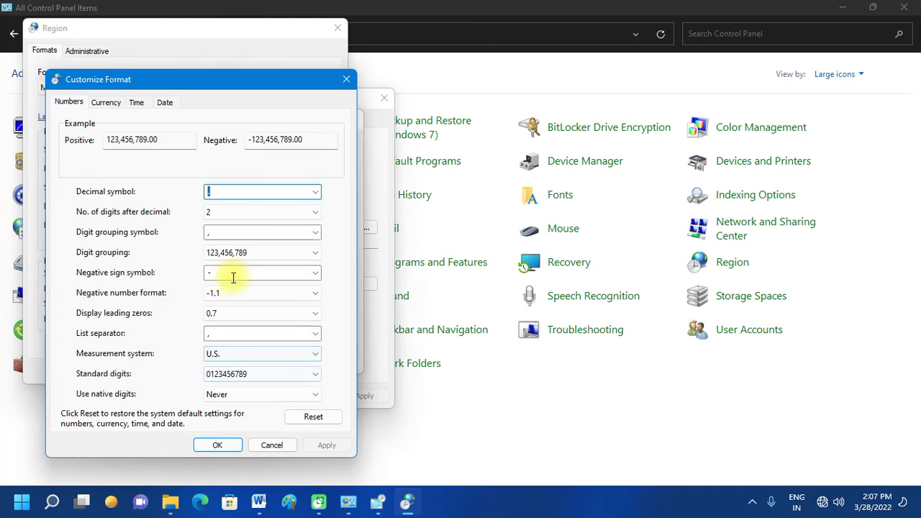
pyautogui.click(104, 102)
pyautogui.click(135, 104)
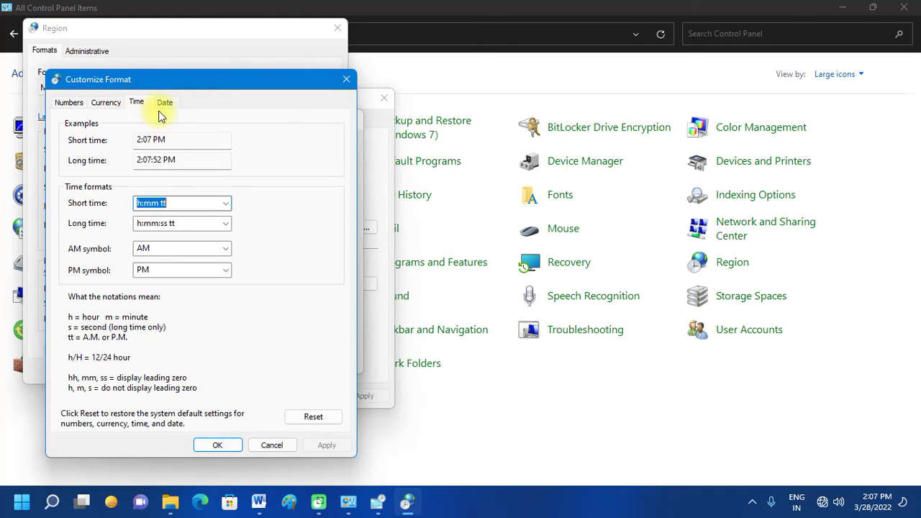
pyautogui.click(170, 104)
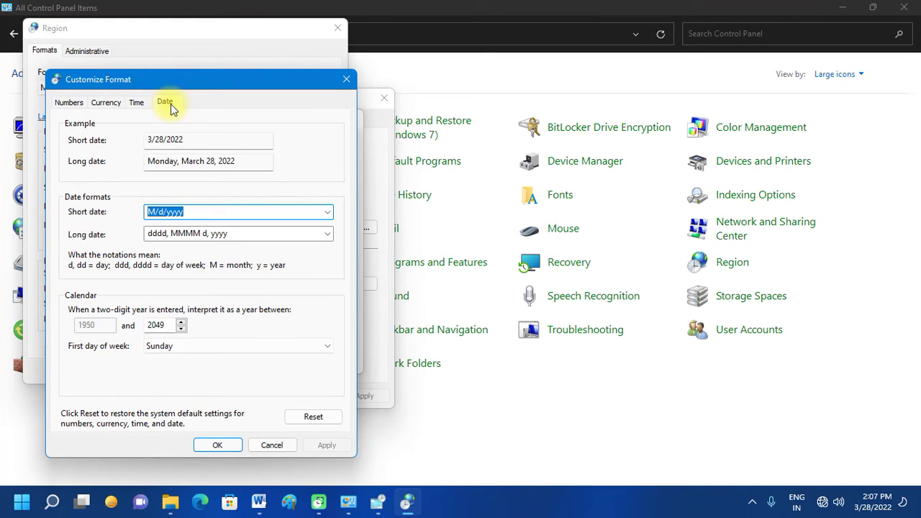
# - Close the format customization, Region and date and time settings without changes, confirm the Date and Time dialog and close the Control Panel
pyautogui.click(346, 80)
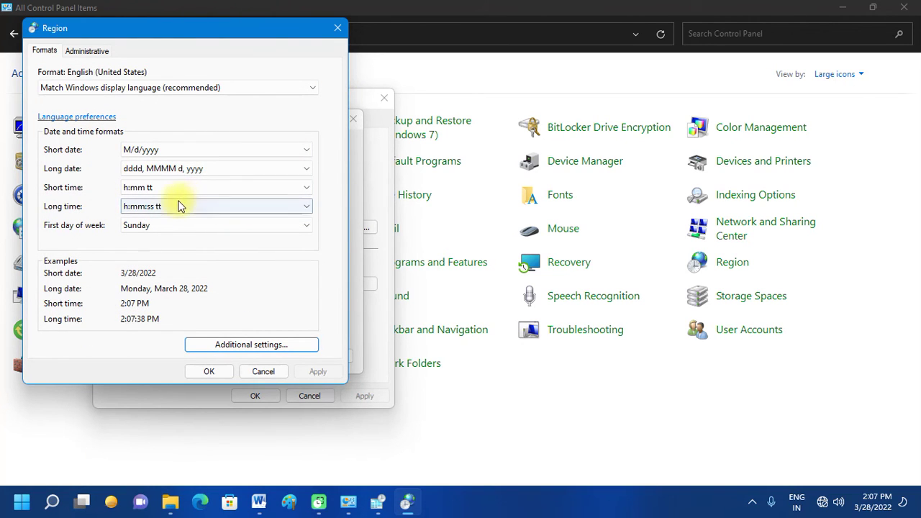
pyautogui.click(338, 28)
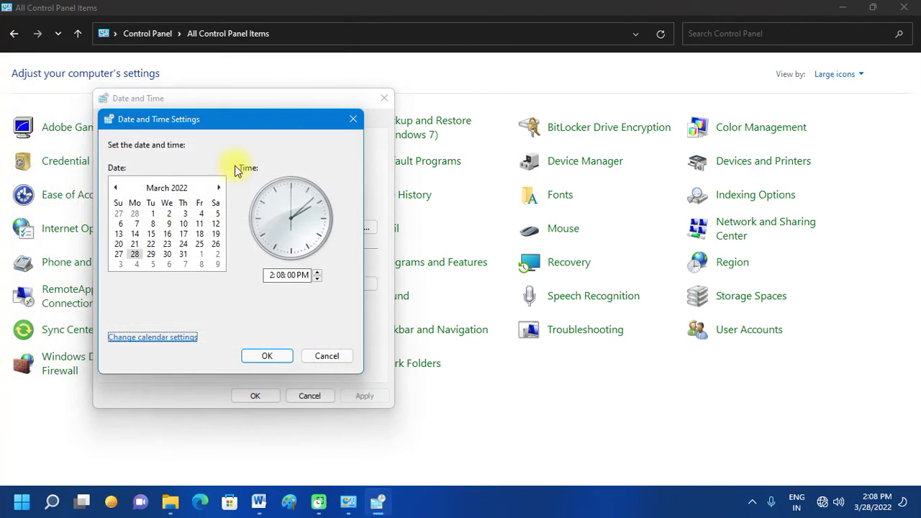
pyautogui.click(352, 118)
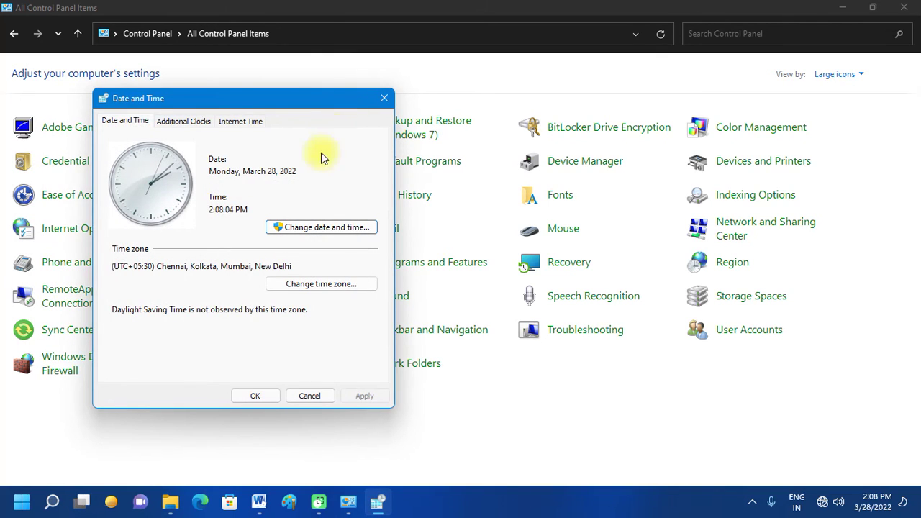
pyautogui.click(258, 398)
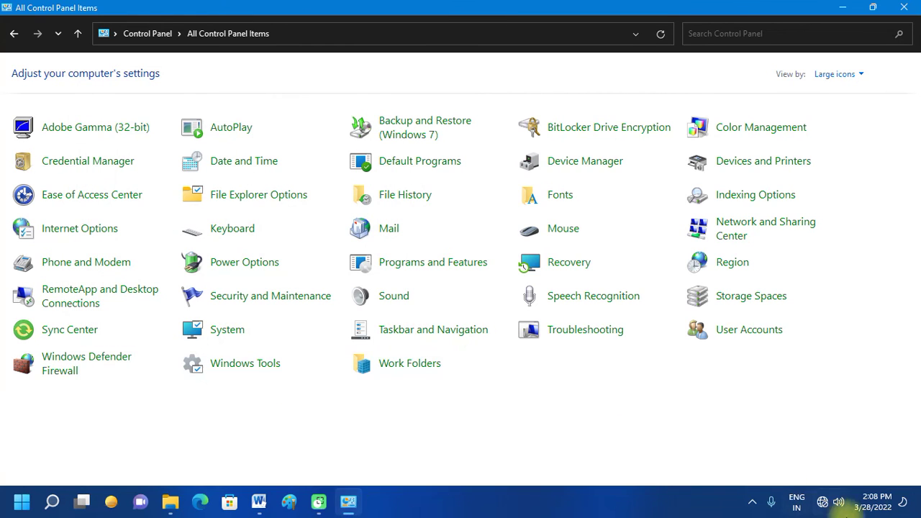
pyautogui.click(905, 7)
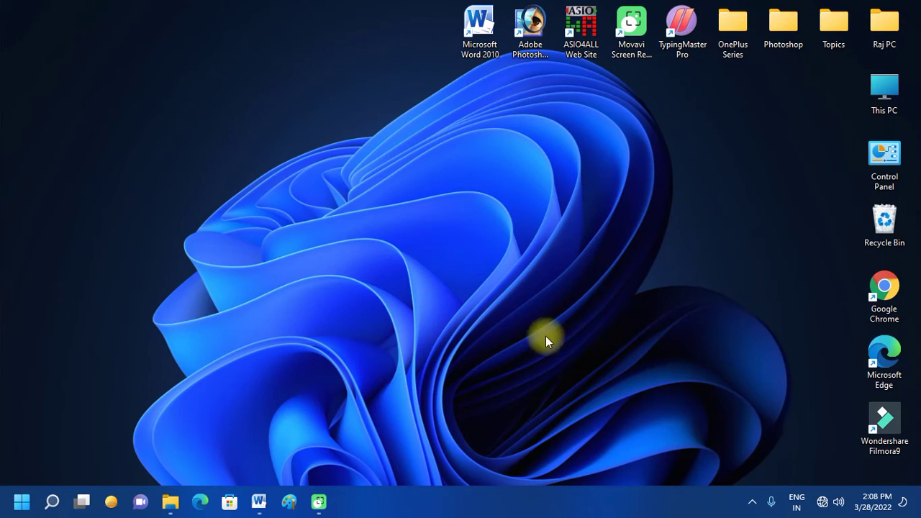